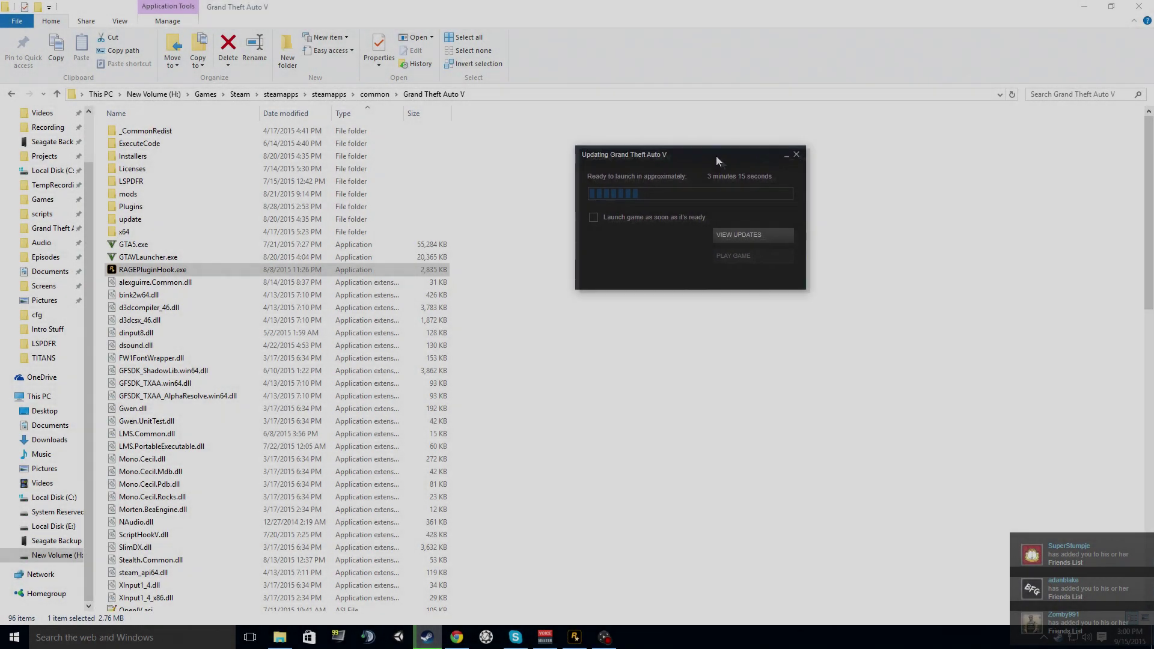
# Open Seagate Backup Plus Drive (G:) in a second window and enter its GTA V Backup folder.
pyautogui.rightClick(280, 637)
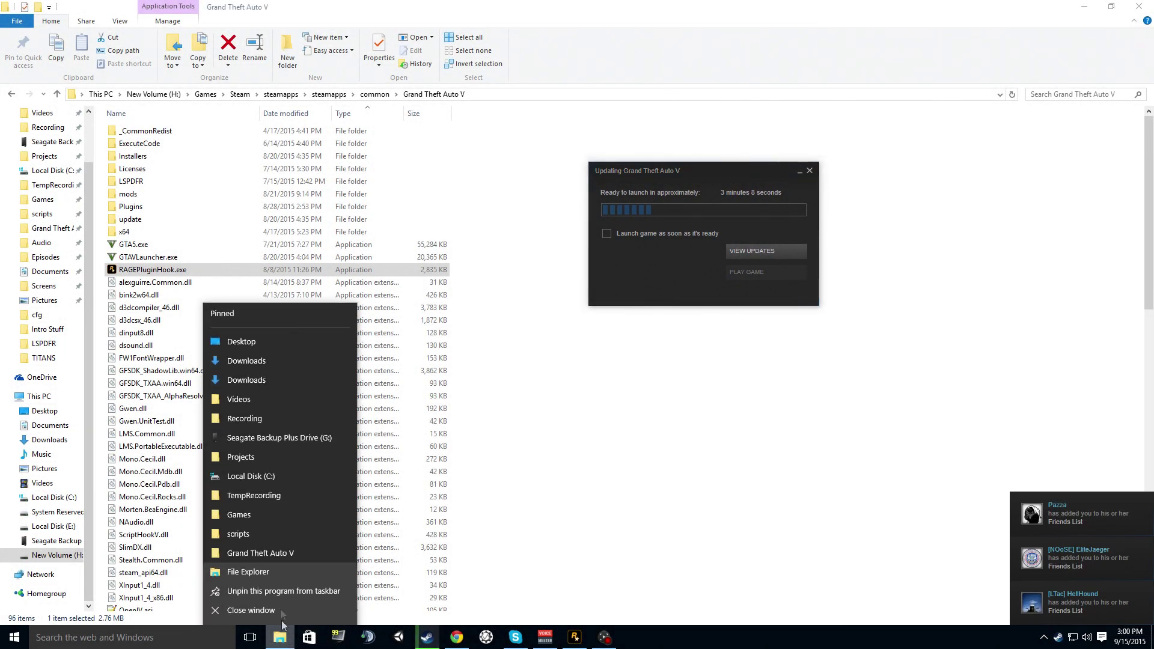
pyautogui.click(273, 438)
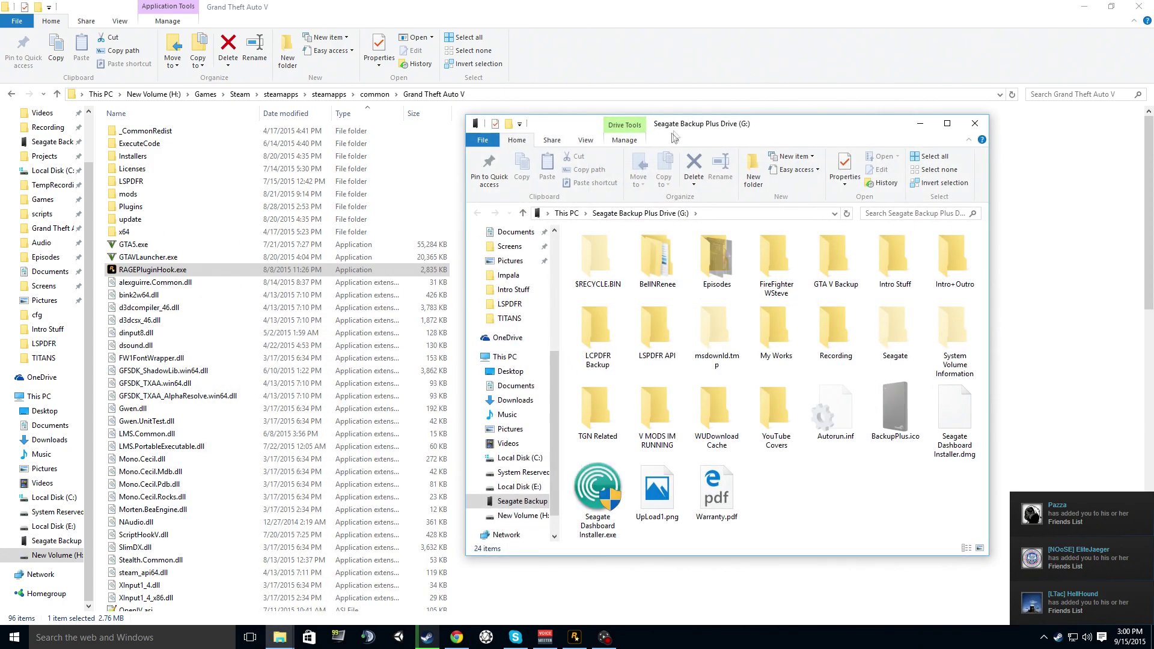
pyautogui.moveTo(683, 168); pyautogui.dragTo(615, 33)
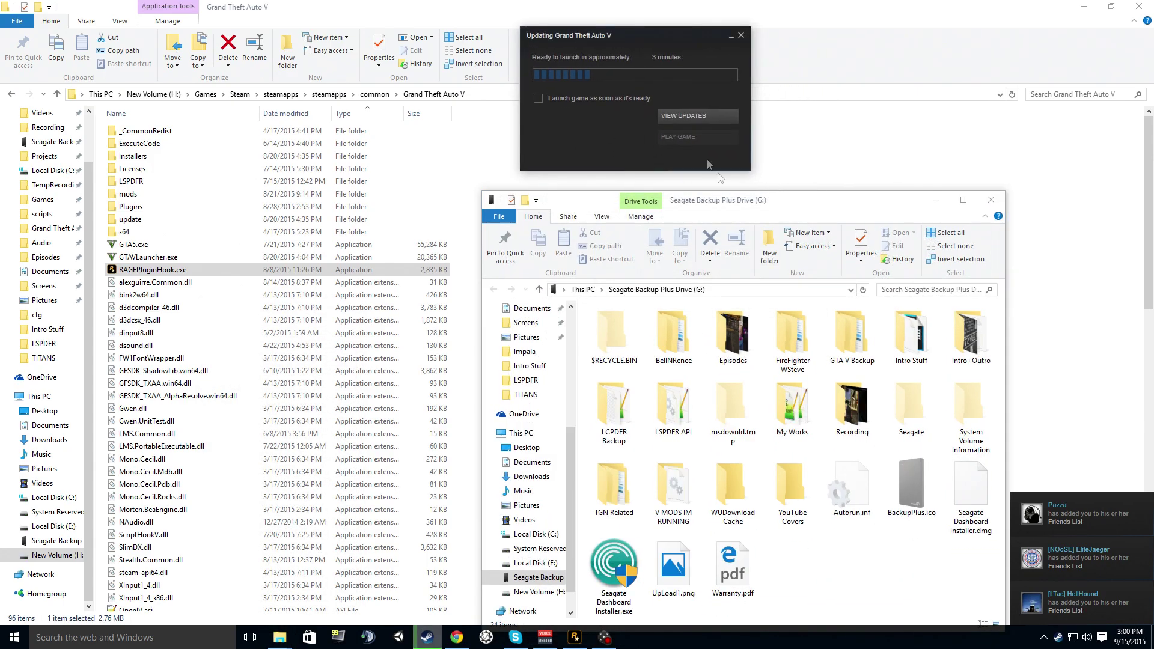
pyautogui.moveTo(771, 208); pyautogui.dragTo(772, 187)
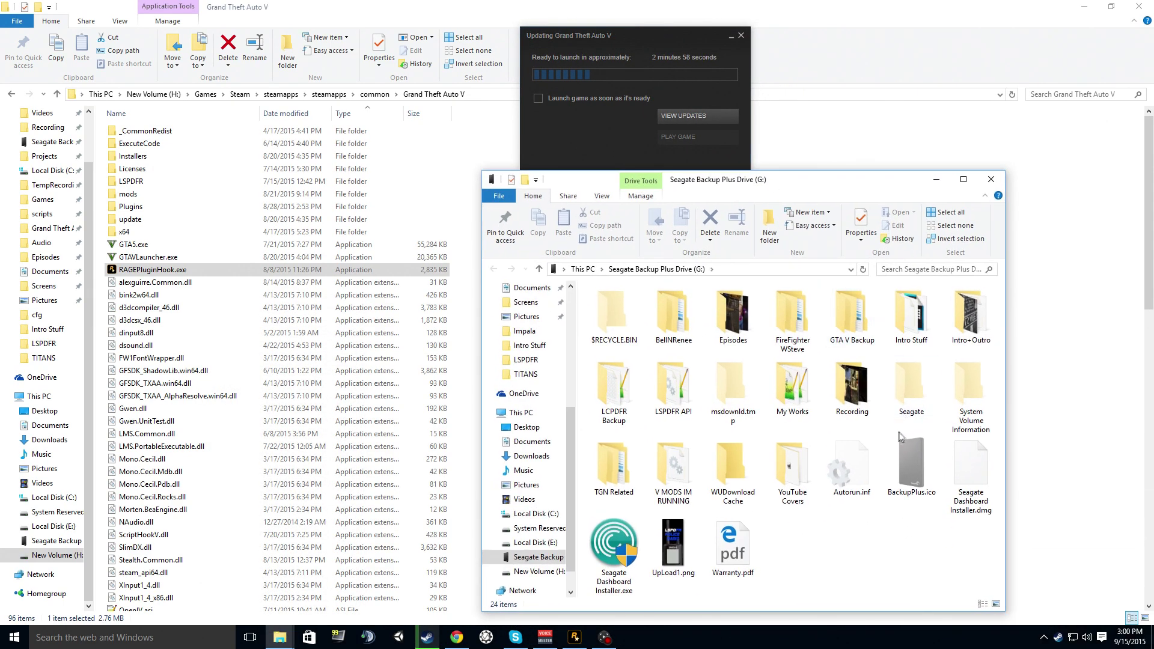
pyautogui.doubleClick(853, 346)
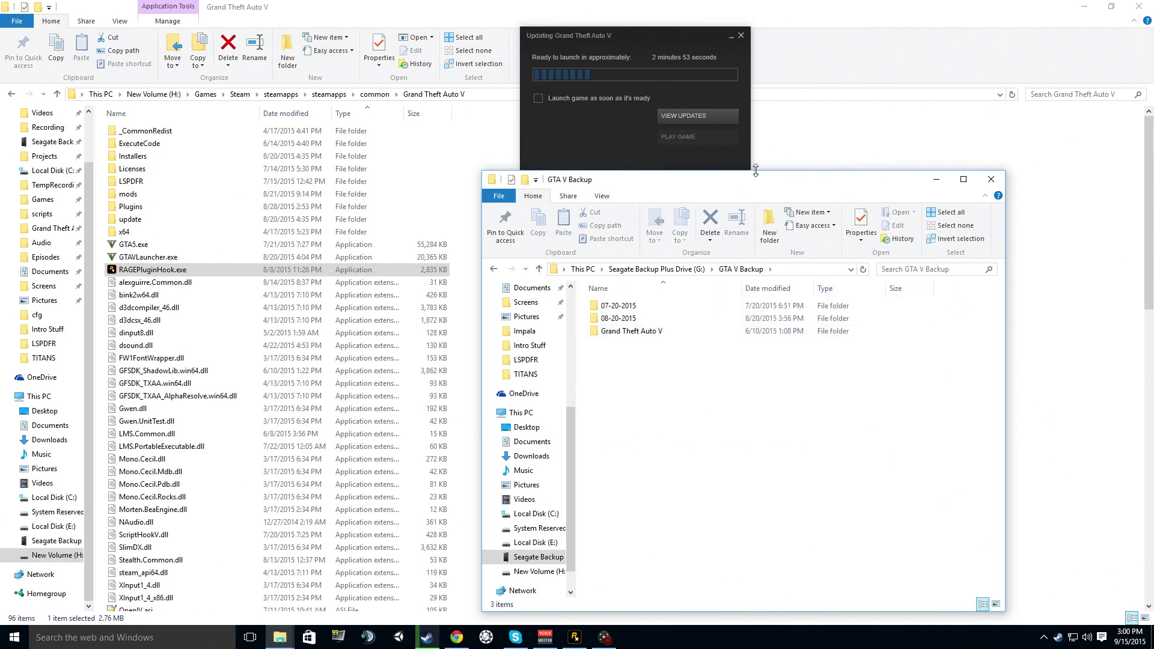
pyautogui.moveTo(751, 172); pyautogui.dragTo(776, 195)
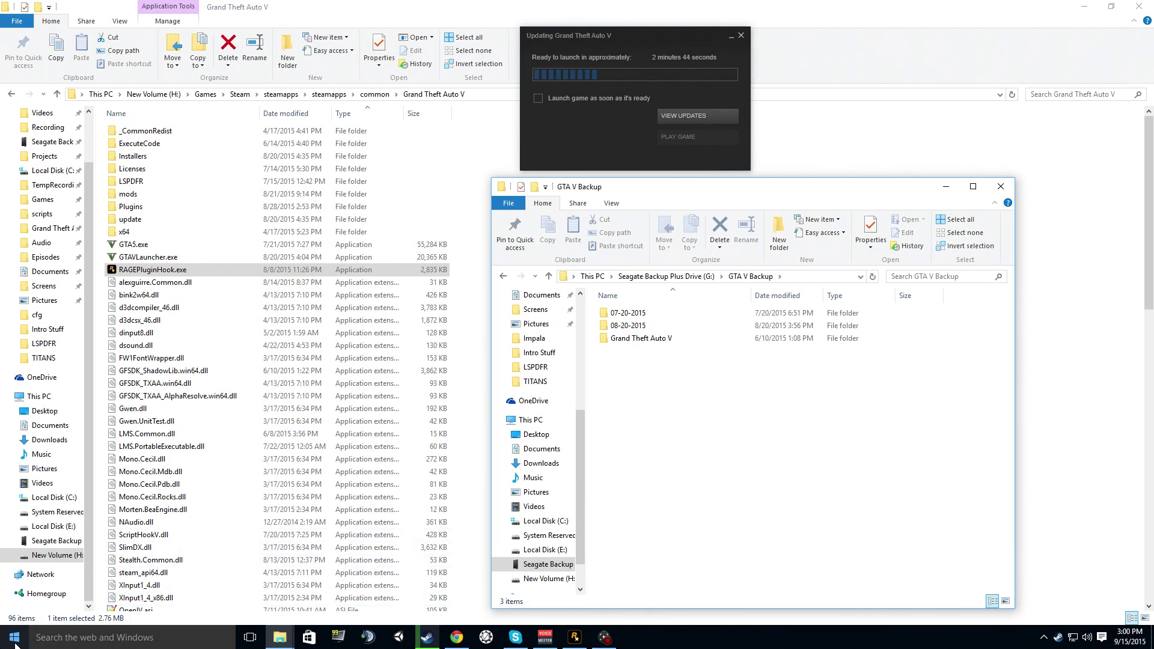
# Launch Audacity from the Start menu, then minimize it to return to GTA V Backup.
pyautogui.moveTo(609, 642)
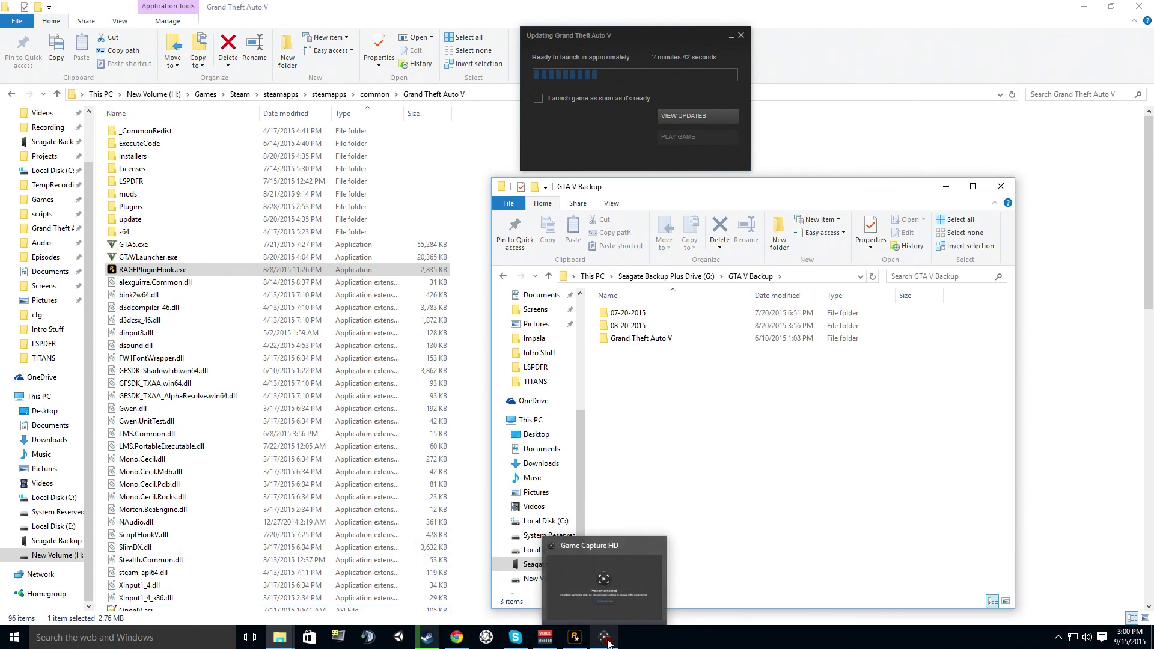
pyautogui.click(14, 637)
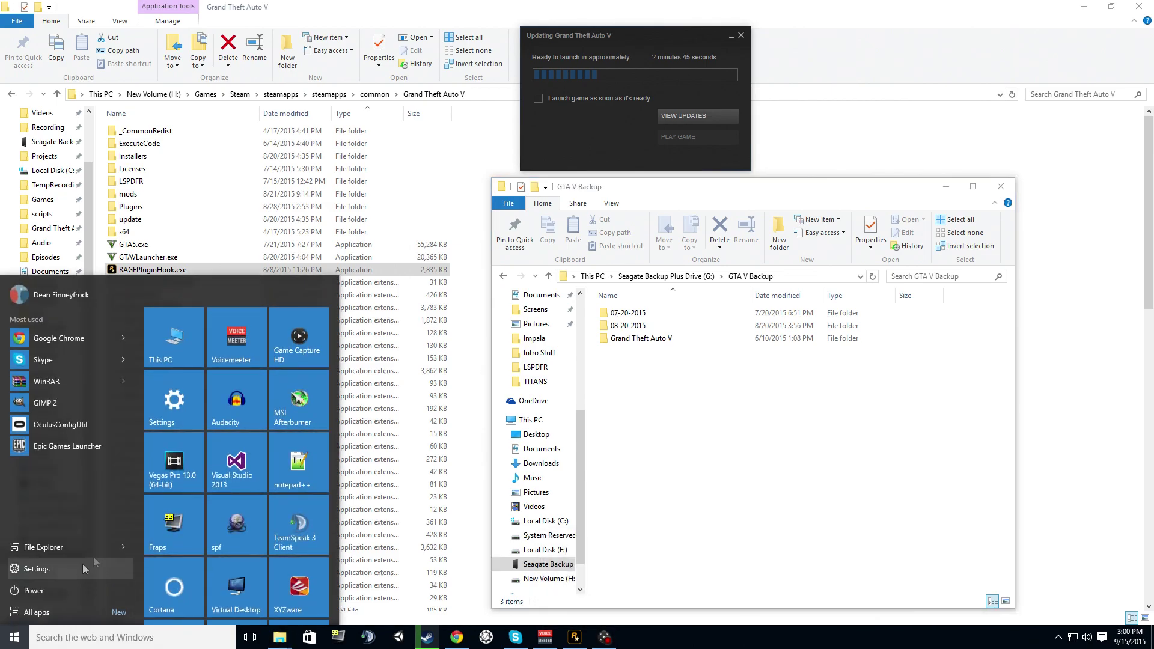
pyautogui.click(227, 426)
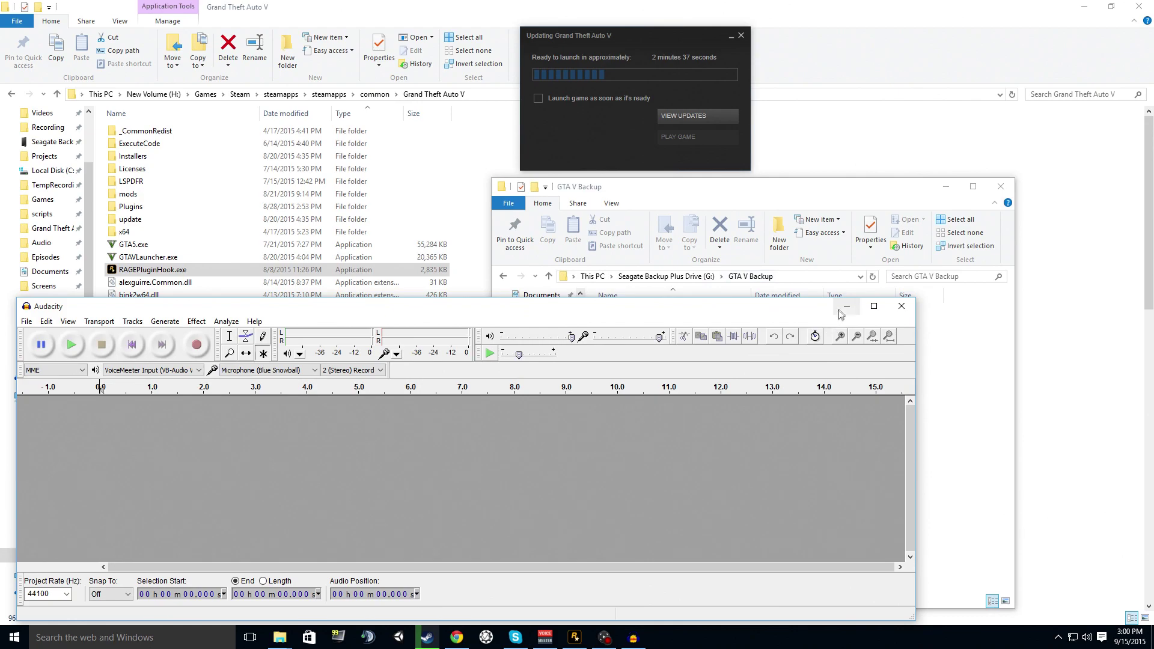
pyautogui.click(847, 301)
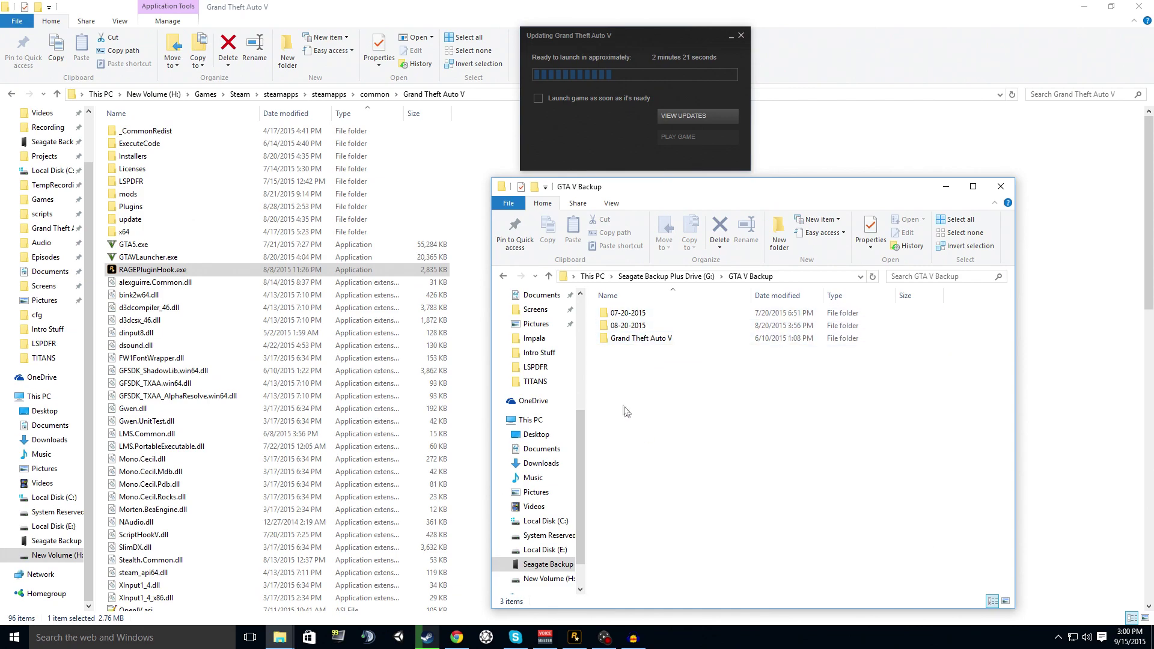
pyautogui.doubleClick(628, 326)
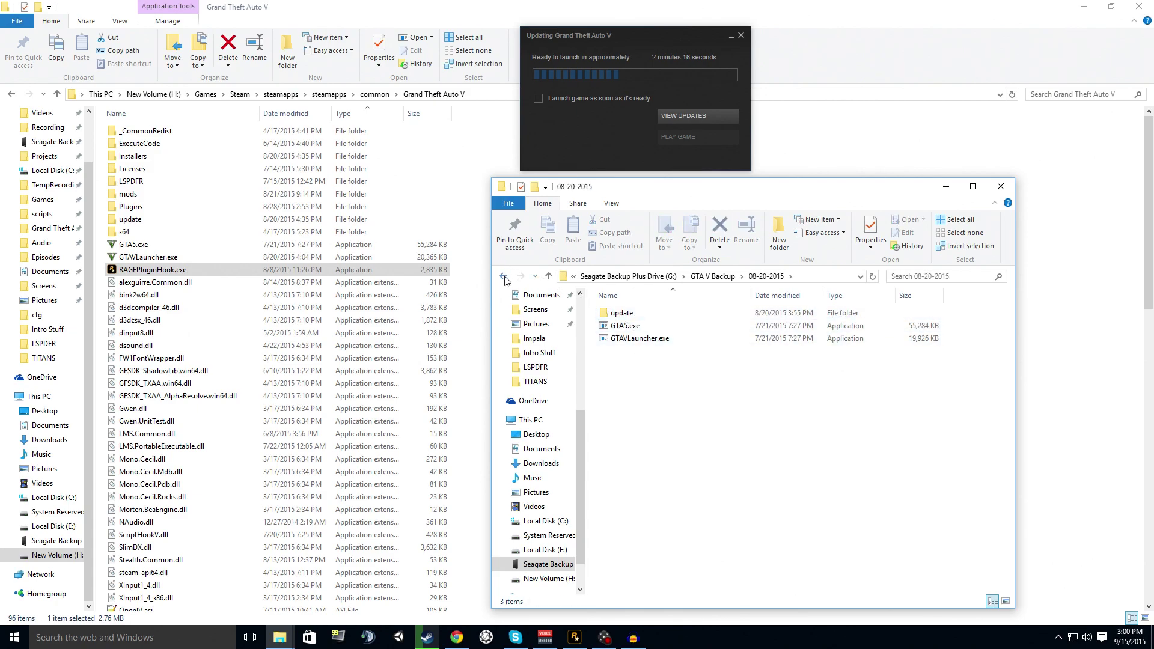
pyautogui.moveTo(722, 383); pyautogui.dragTo(622, 325)
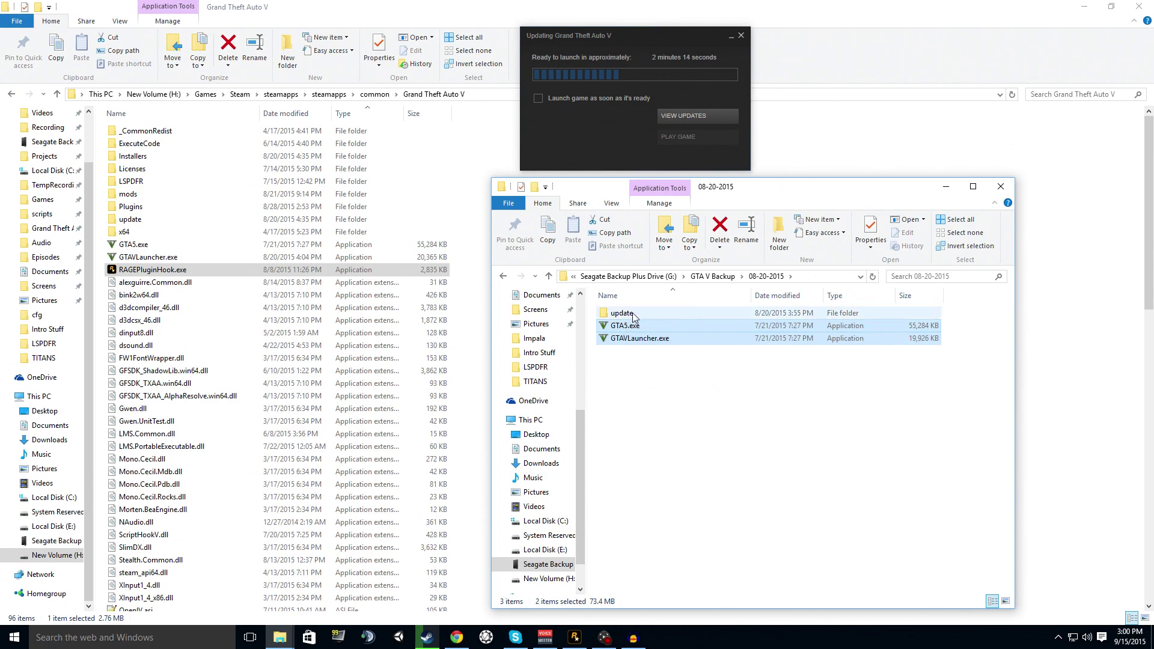
pyautogui.doubleClick(622, 314)
pyautogui.moveTo(698, 368); pyautogui.dragTo(636, 309)
pyautogui.click(642, 391)
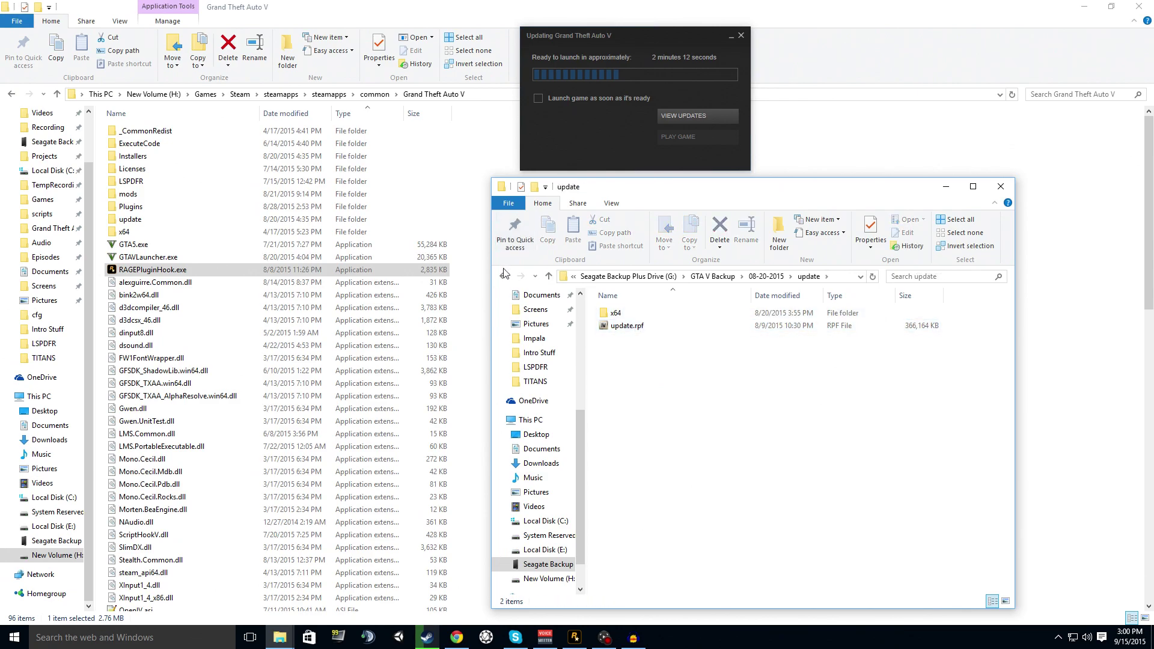
pyautogui.click(504, 276)
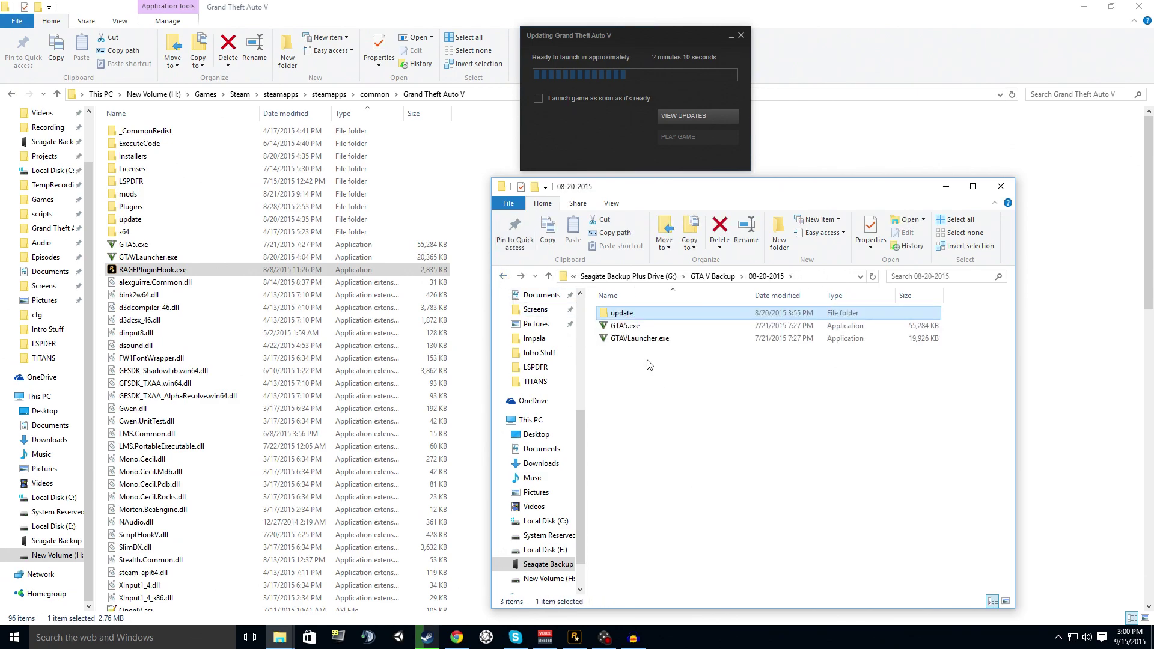
pyautogui.moveTo(648, 42); pyautogui.dragTo(605, 34)
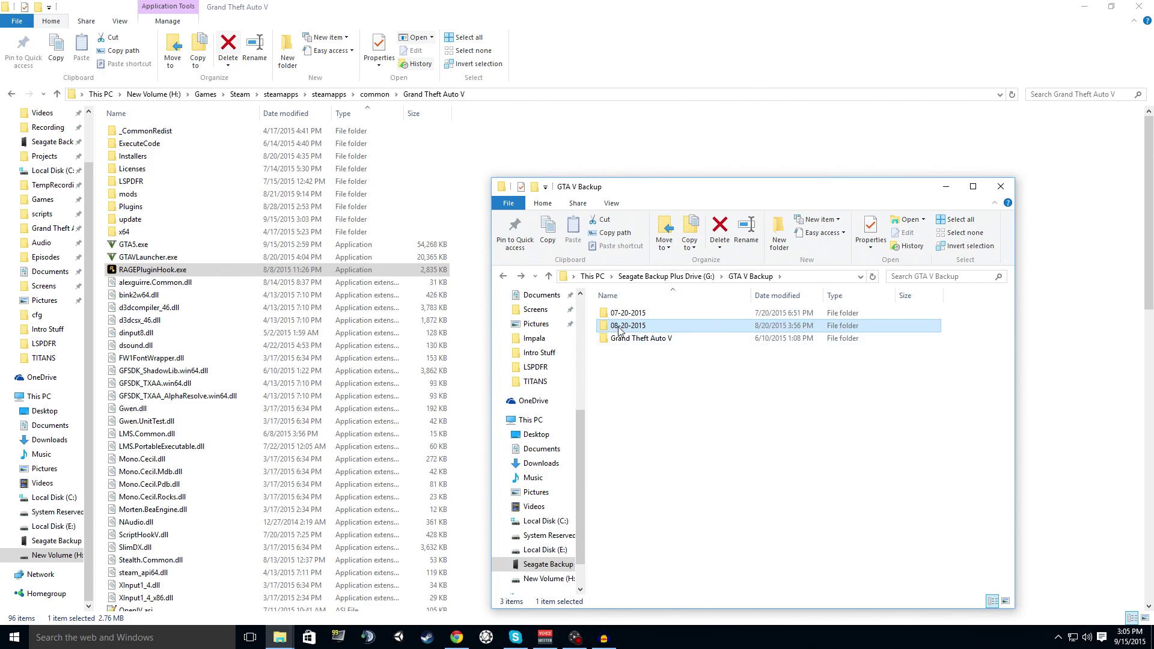
# Copy 08-20-2015's update folder, GTA5.exe and GTAVLauncher.exe into Grand Theft Auto V, replacing existing files.
pyautogui.moveTo(620, 331)
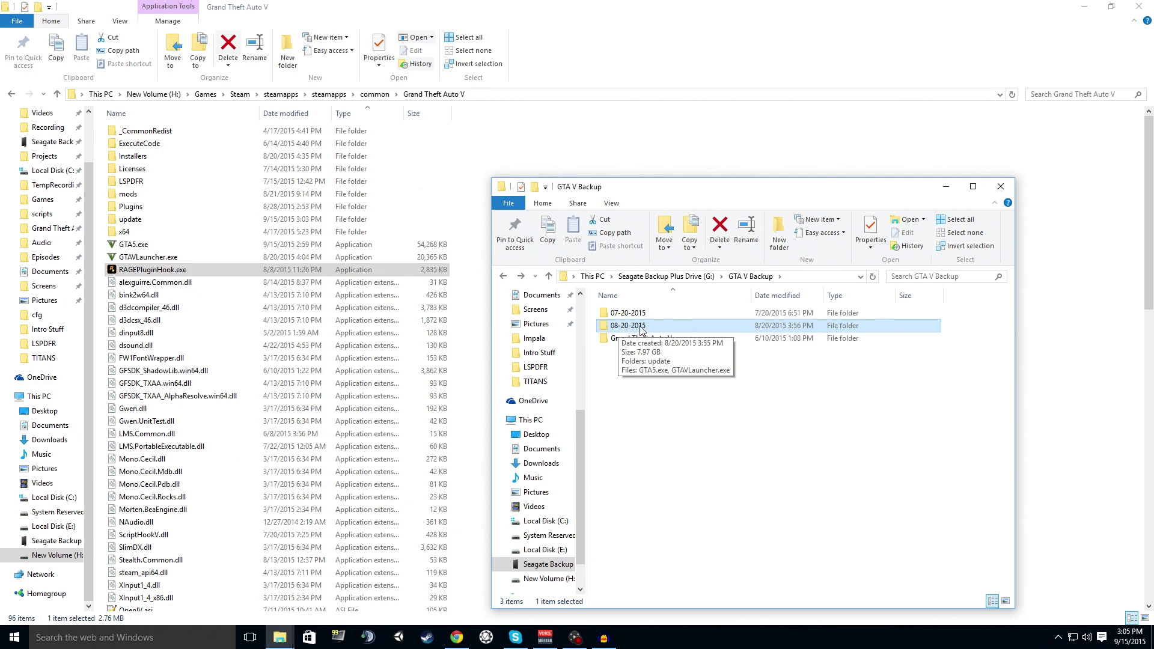
pyautogui.doubleClick(637, 329)
pyautogui.moveTo(690, 394); pyautogui.dragTo(629, 312)
pyautogui.moveTo(748, 180); pyautogui.dragTo(1010, 151)
pyautogui.moveTo(894, 291); pyautogui.dragTo(561, 237)
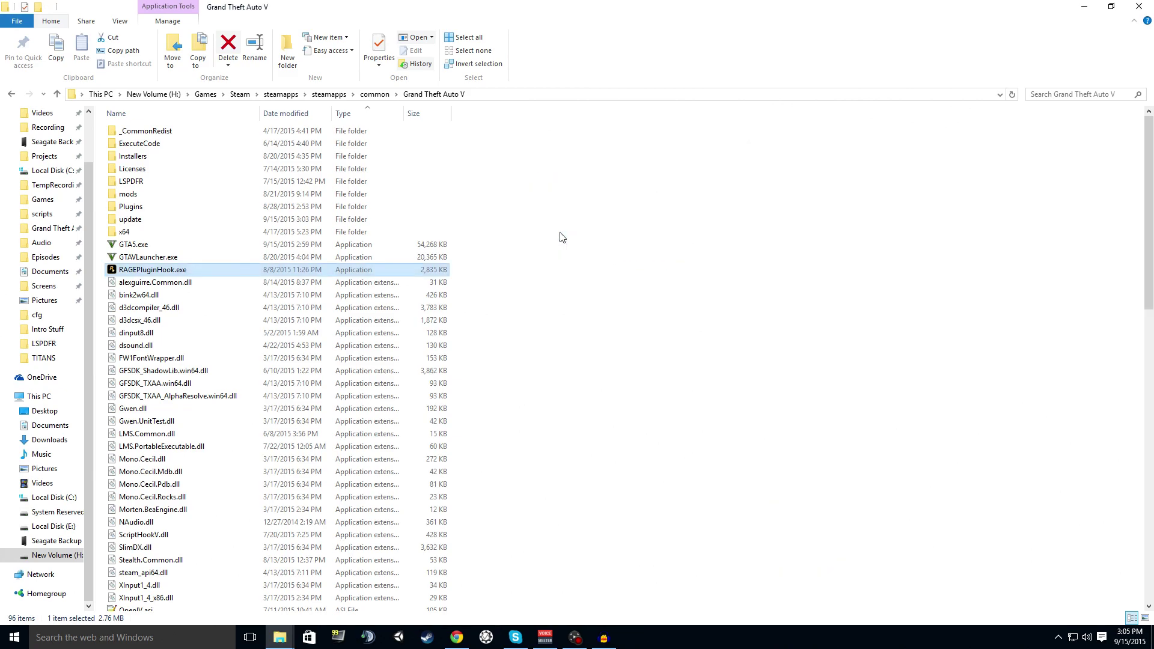
pyautogui.click(546, 231)
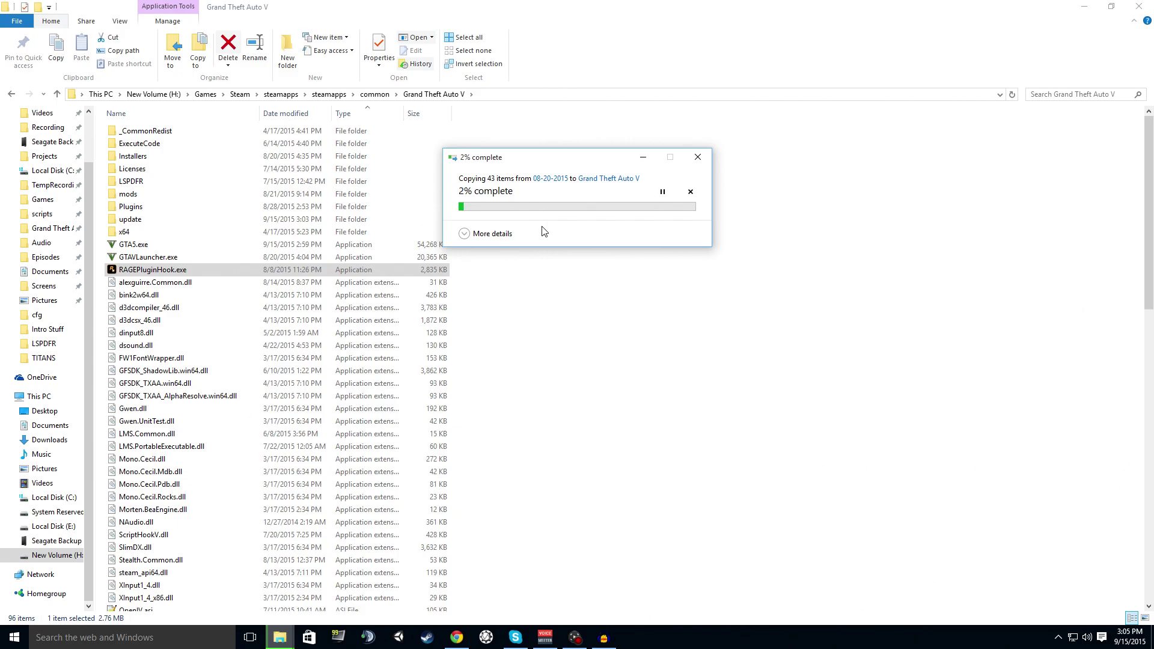
# Keep the 08-20-2015 window below the copy progress until copying finishes, then deselect.
pyautogui.moveTo(281, 637)
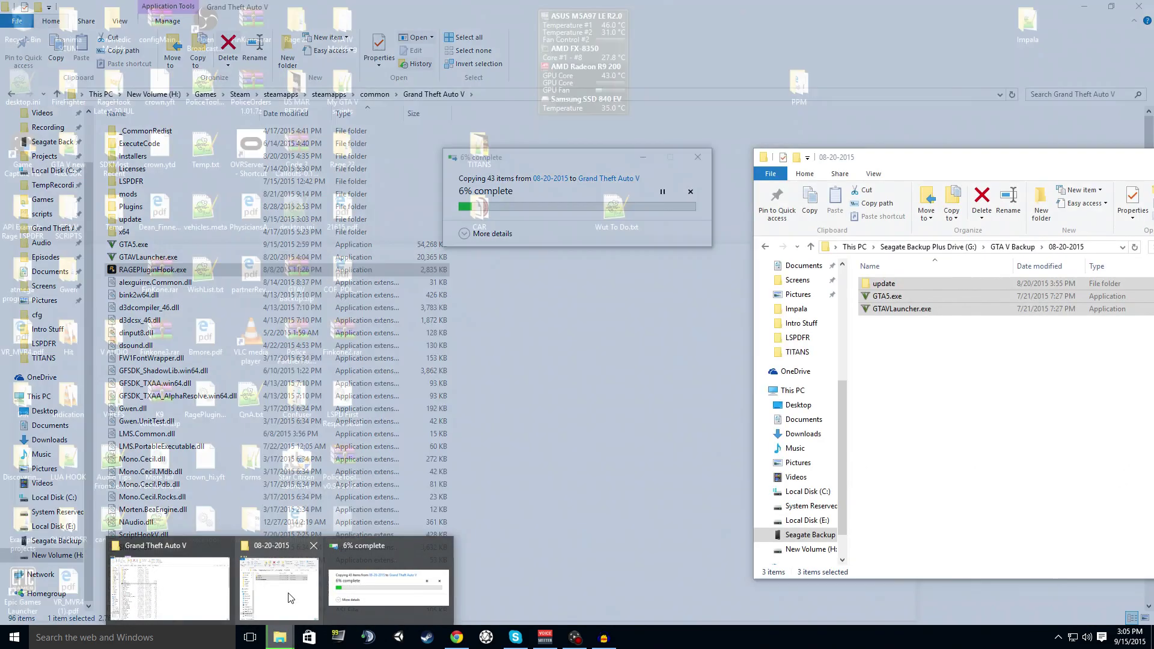
pyautogui.click(279, 586)
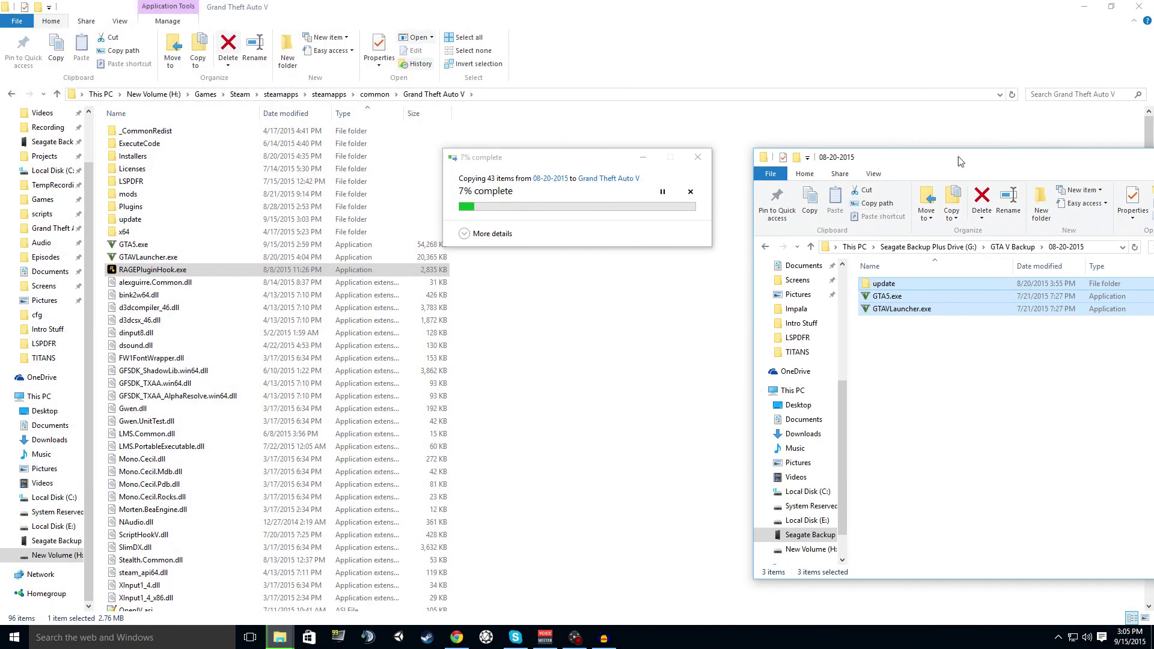
pyautogui.moveTo(958, 156); pyautogui.dragTo(796, 159)
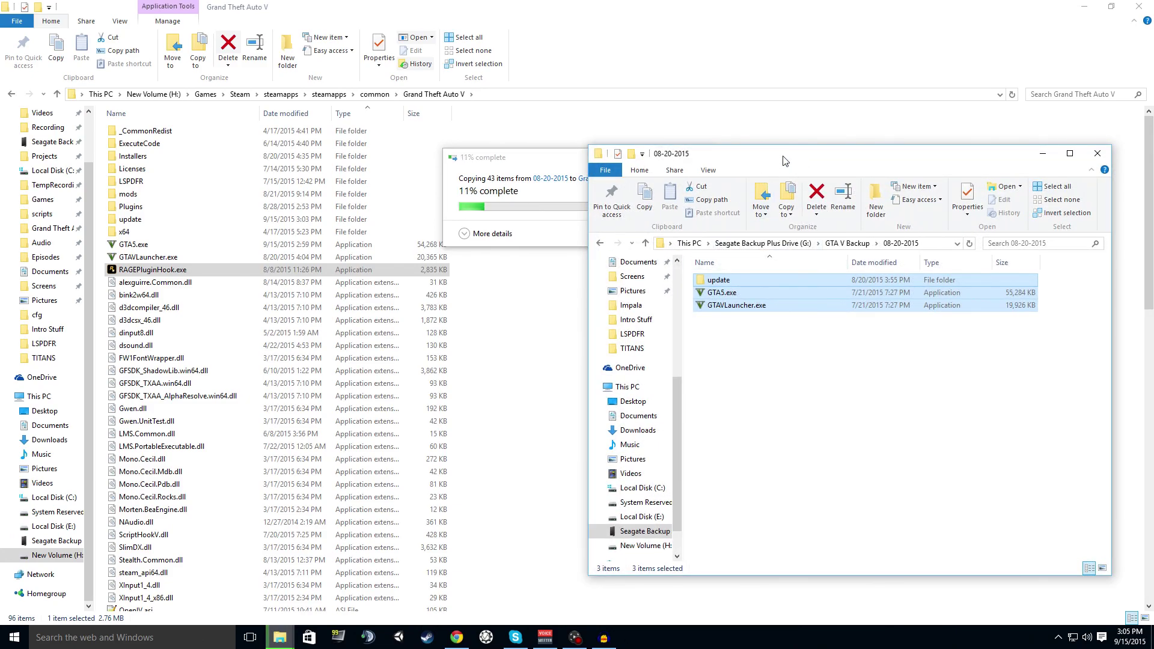
pyautogui.moveTo(785, 155); pyautogui.dragTo(621, 263)
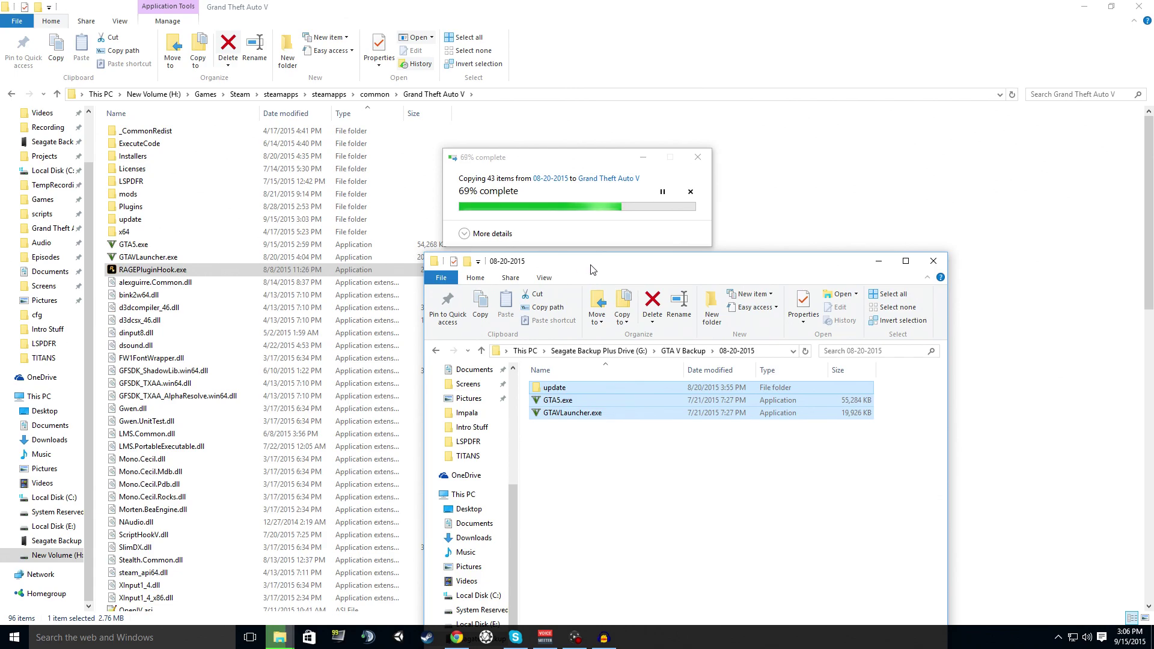
pyautogui.moveTo(592, 268); pyautogui.dragTo(590, 263)
pyautogui.moveTo(699, 260); pyautogui.dragTo(907, 142)
pyautogui.moveTo(509, 155); pyautogui.dragTo(429, 132)
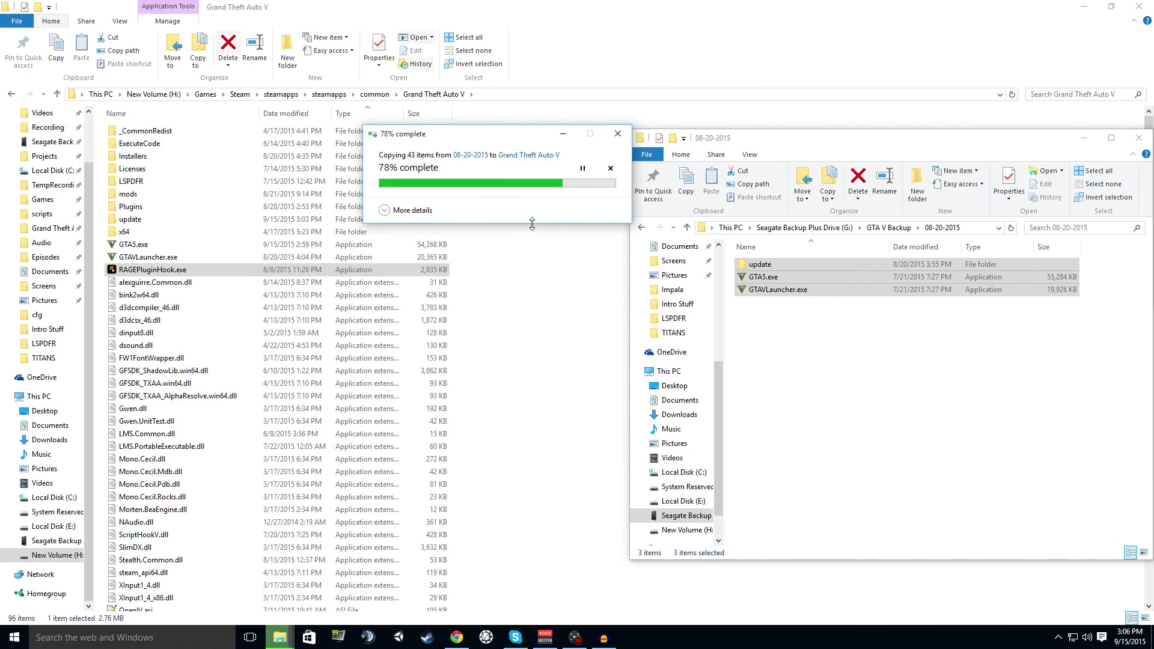
pyautogui.click(835, 400)
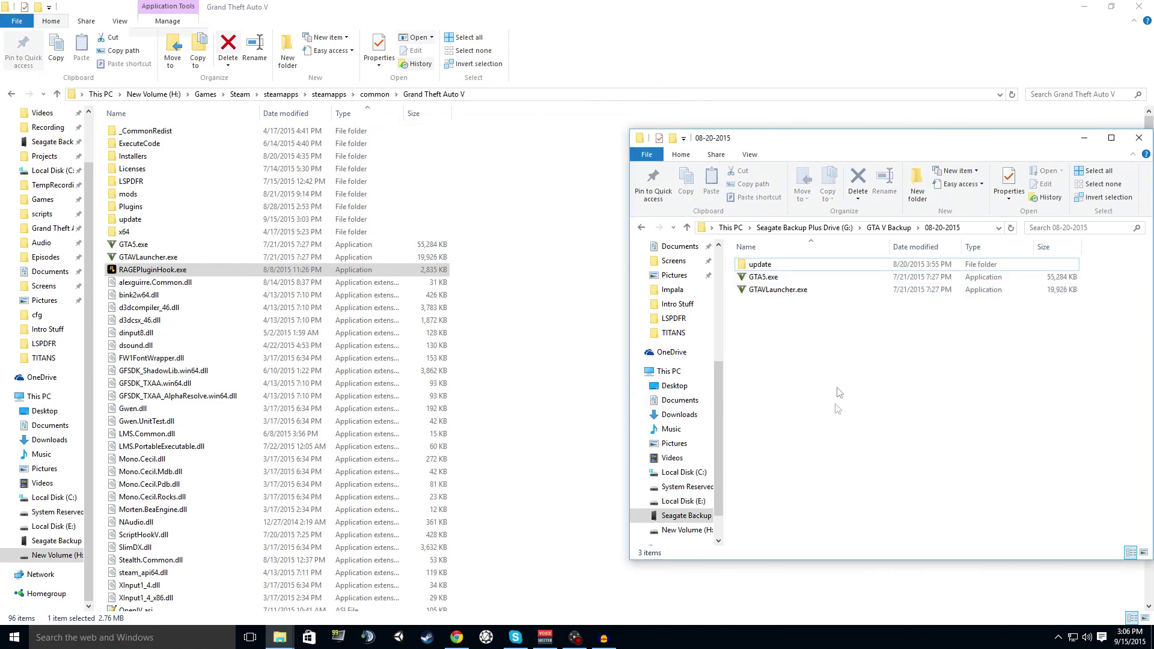
# Close the 08-20-2015 window and bring up the context menu for RAGEPluginHook.exe.
pyautogui.click(1139, 138)
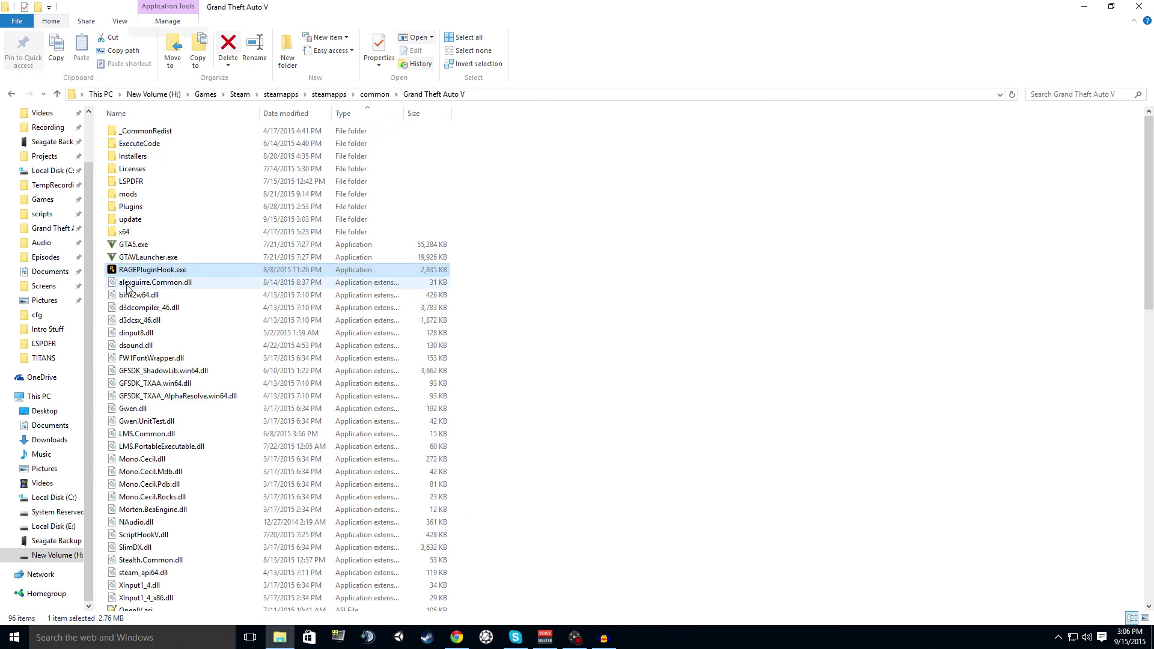
pyautogui.press('Down')
pyautogui.press('Down')
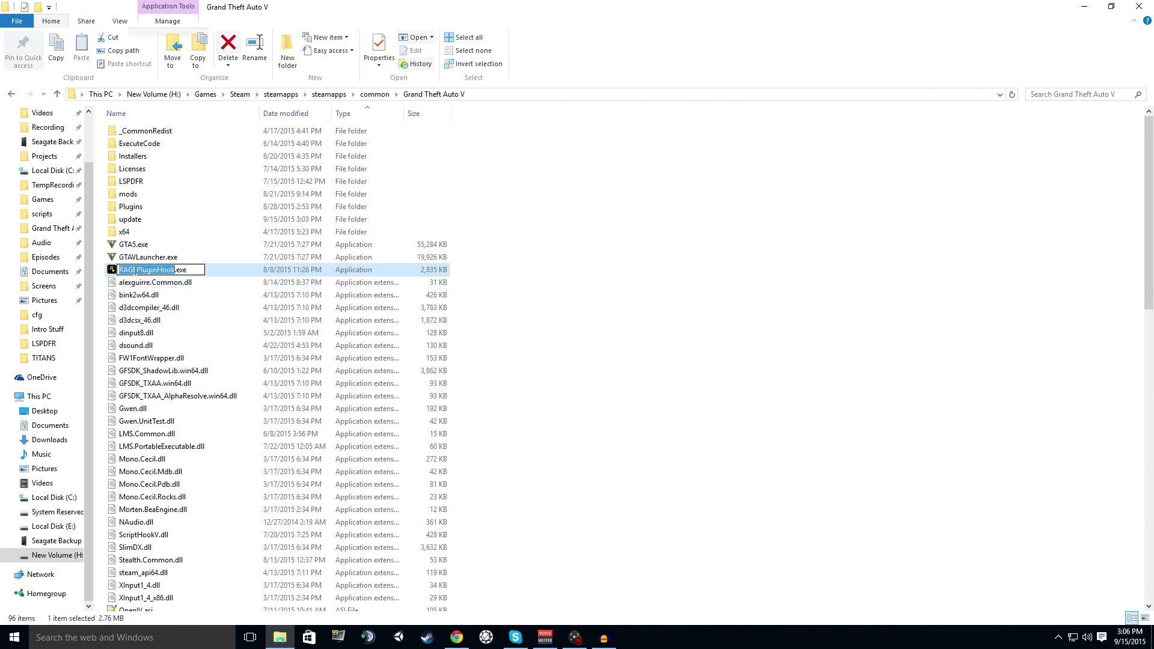
pyautogui.click(129, 273)
pyautogui.rightClick(128, 273)
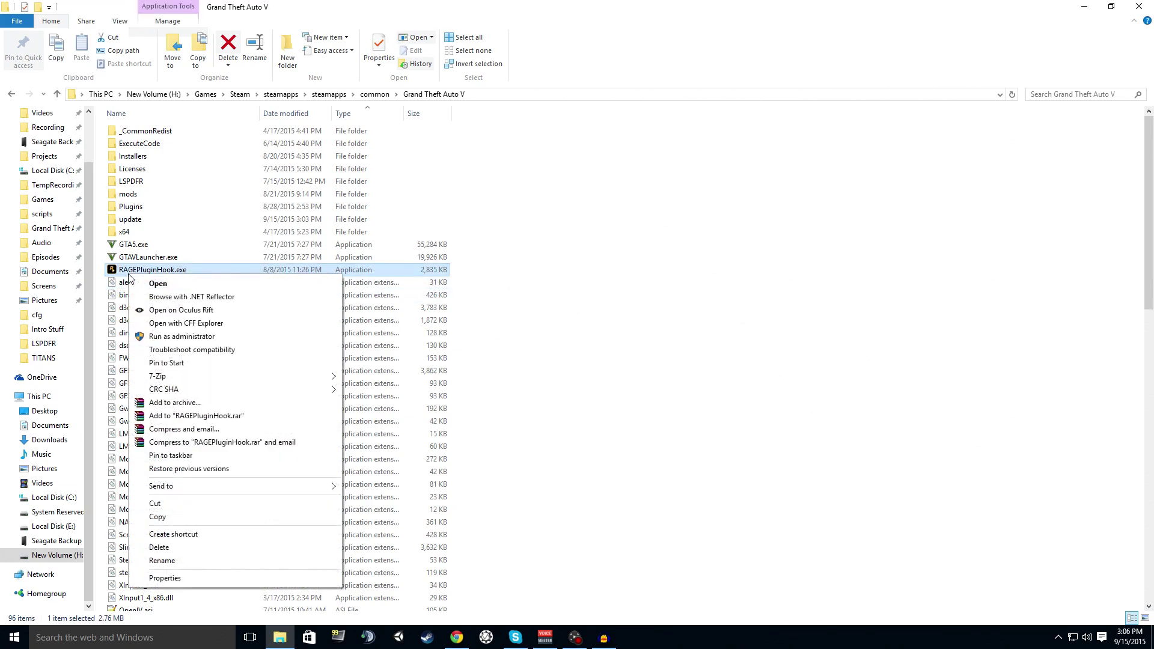